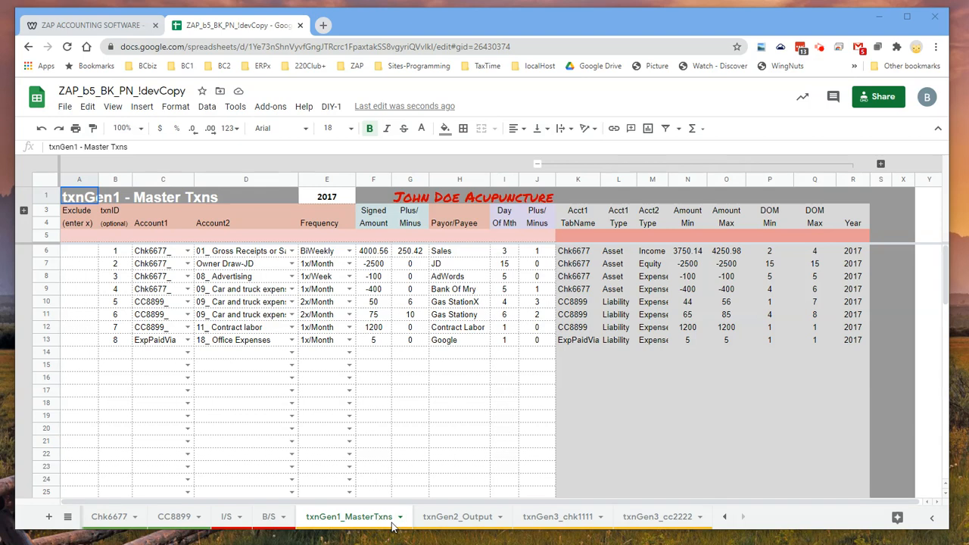
Look over the sheet list, the tab display options, the generator output and txnGen3 journal sheets, and the output's journal destination choices
{"action": "left_click", "coordinate": [67, 517]}
{"action": "scroll", "coordinate": [121, 380], "scroll_direction": "up", "scroll_amount": 5}
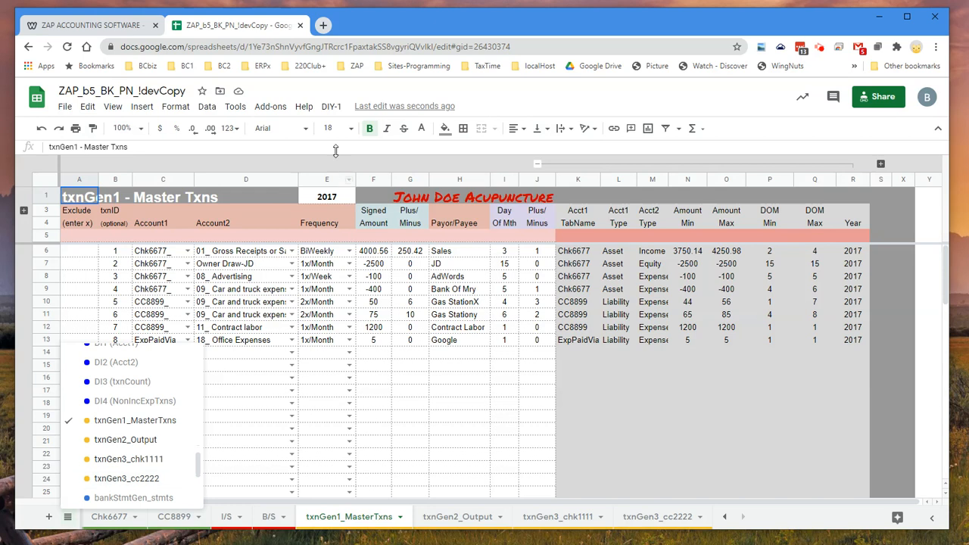
{"action": "left_click", "coordinate": [331, 106]}
{"action": "mouse_move", "coordinate": [372, 162]}
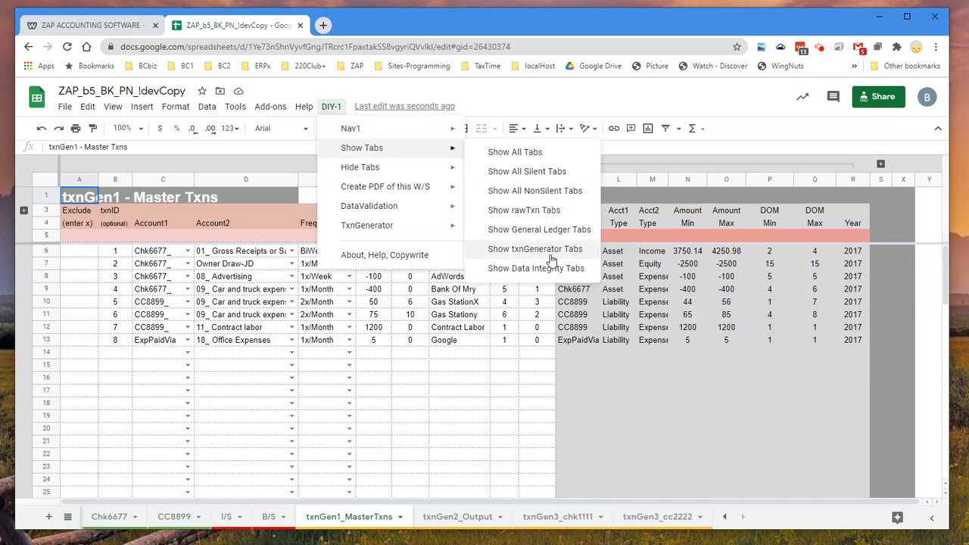
{"action": "left_click", "coordinate": [368, 522]}
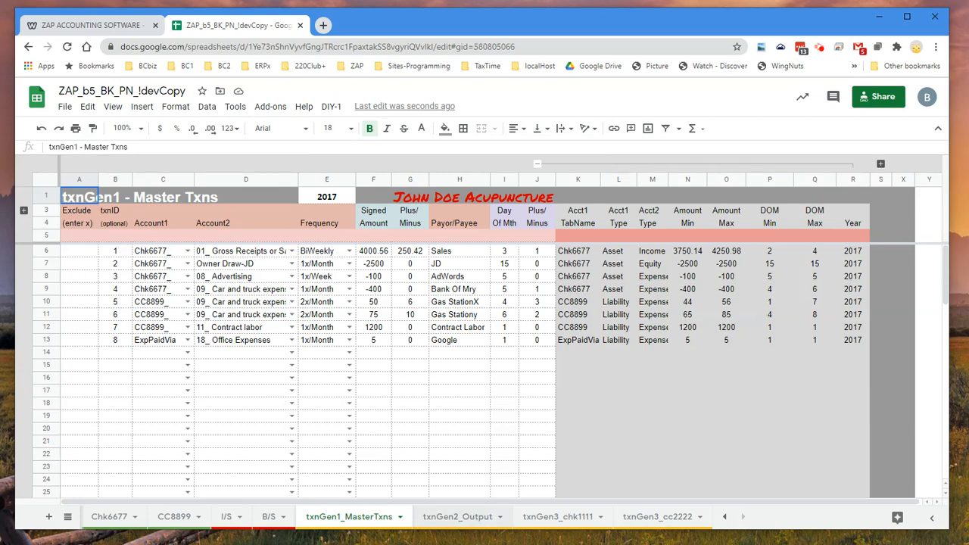
{"action": "left_click", "coordinate": [475, 520]}
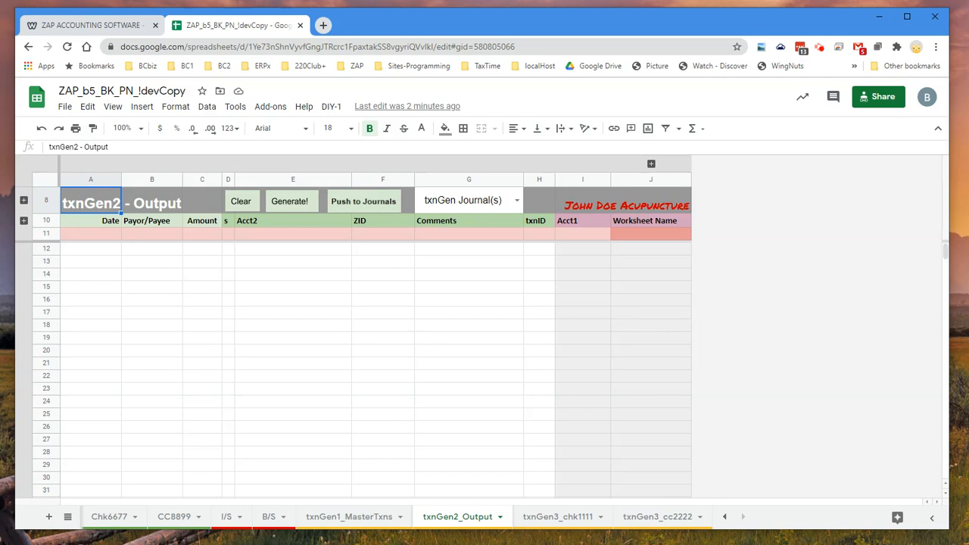
{"action": "left_click", "coordinate": [557, 520]}
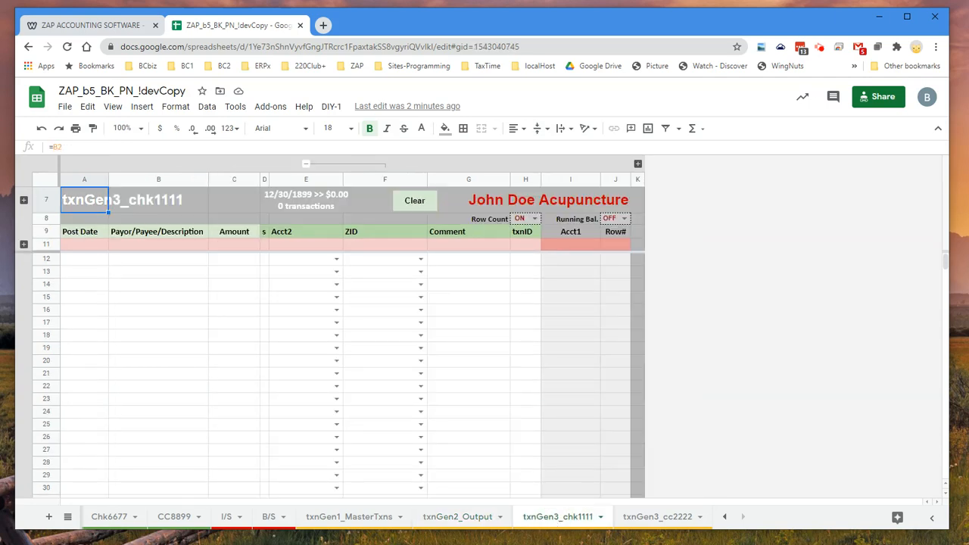
{"action": "left_click", "coordinate": [658, 521]}
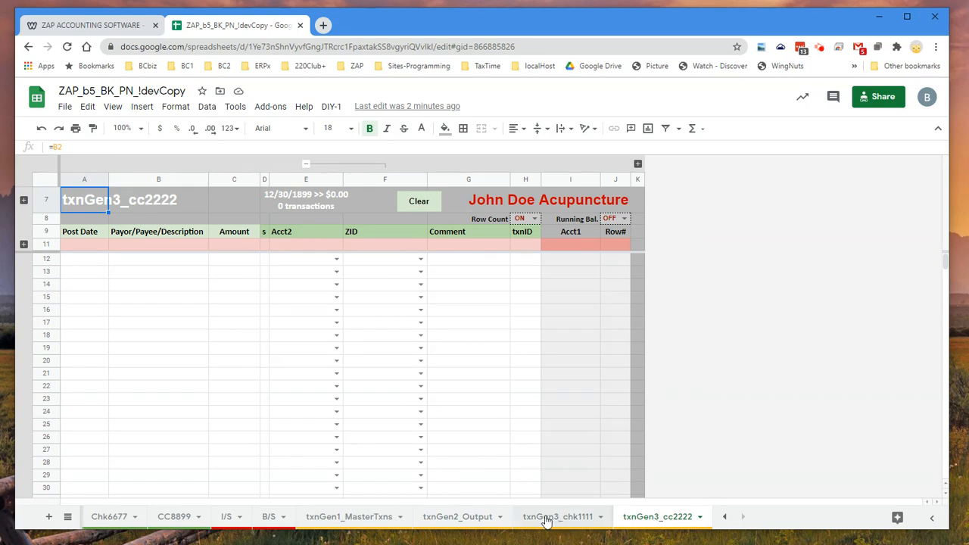
{"action": "left_click", "coordinate": [467, 520]}
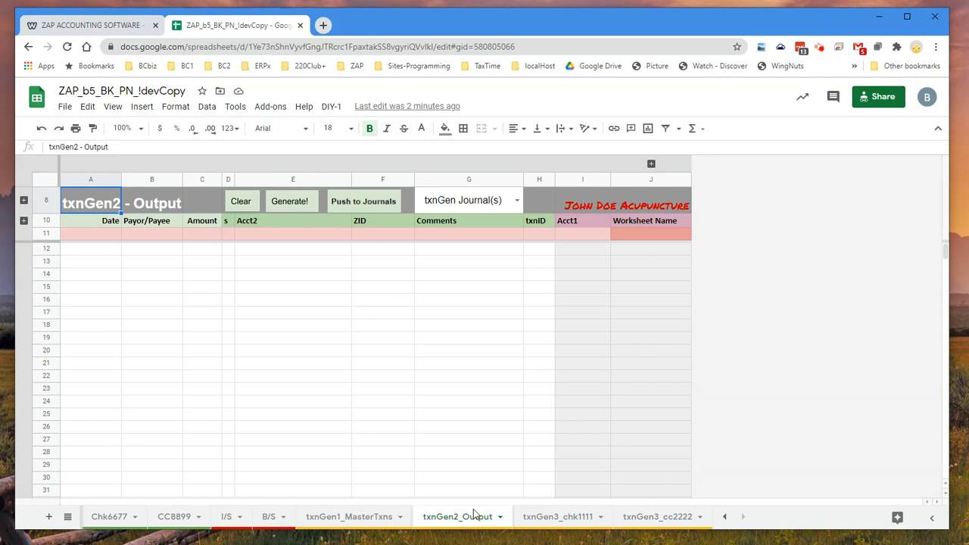
{"action": "left_click", "coordinate": [514, 203]}
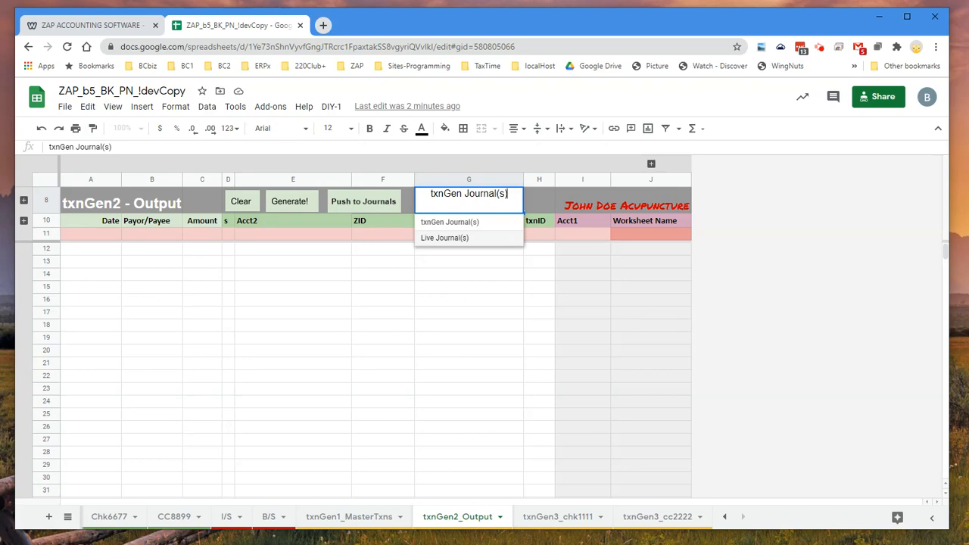
Examine the first master transaction's accounts and frequency on txnGen1_MasterTxns, along with the sheet's year setting
{"action": "left_click", "coordinate": [351, 517]}
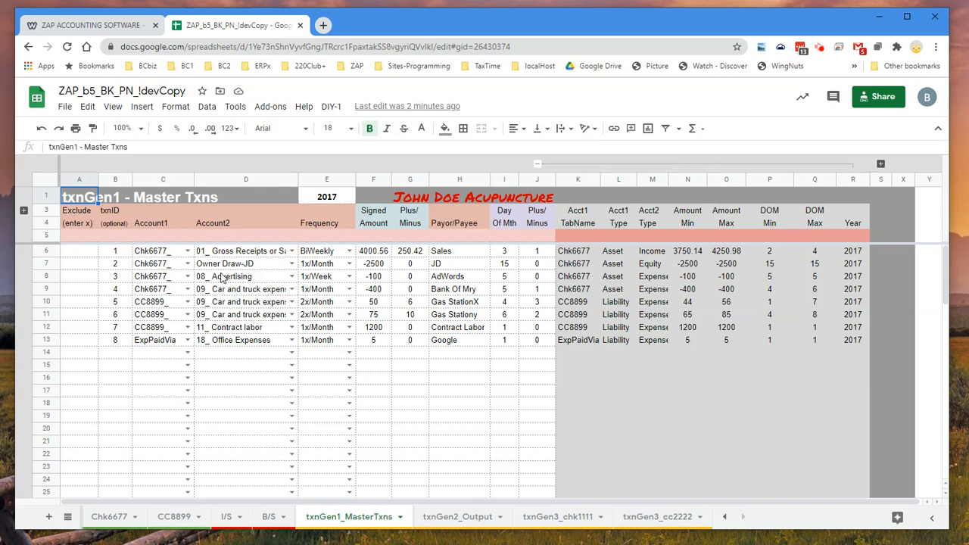
{"action": "left_click", "coordinate": [238, 255]}
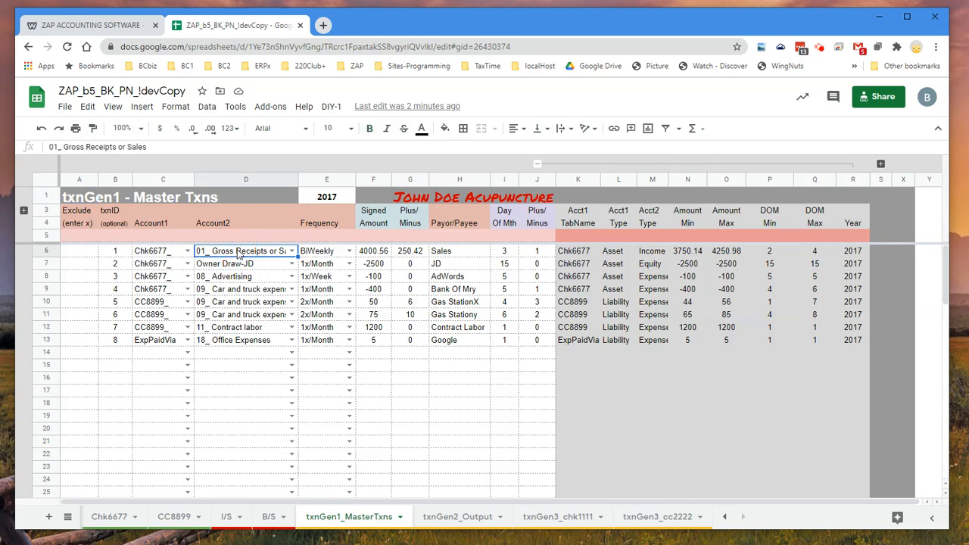
{"action": "left_click", "coordinate": [327, 256]}
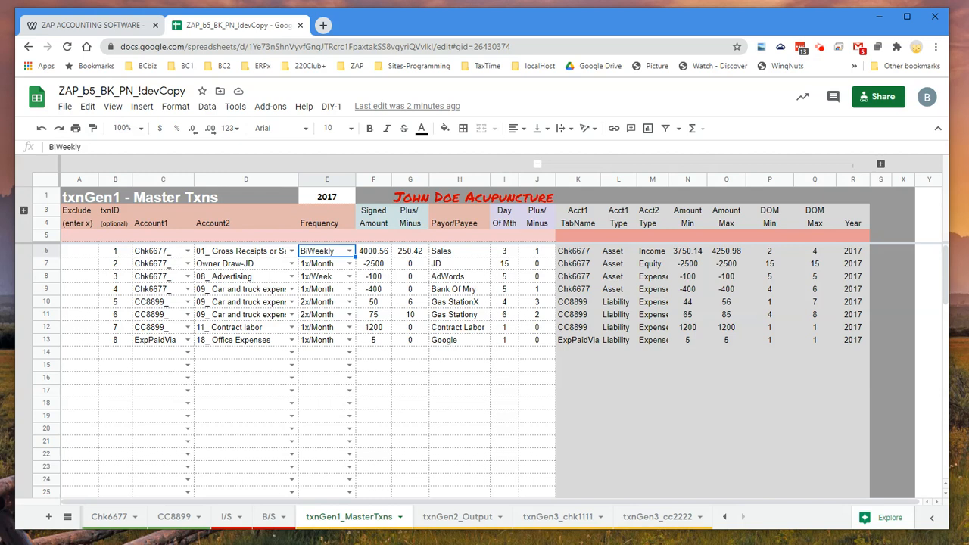
{"action": "left_click", "coordinate": [165, 253]}
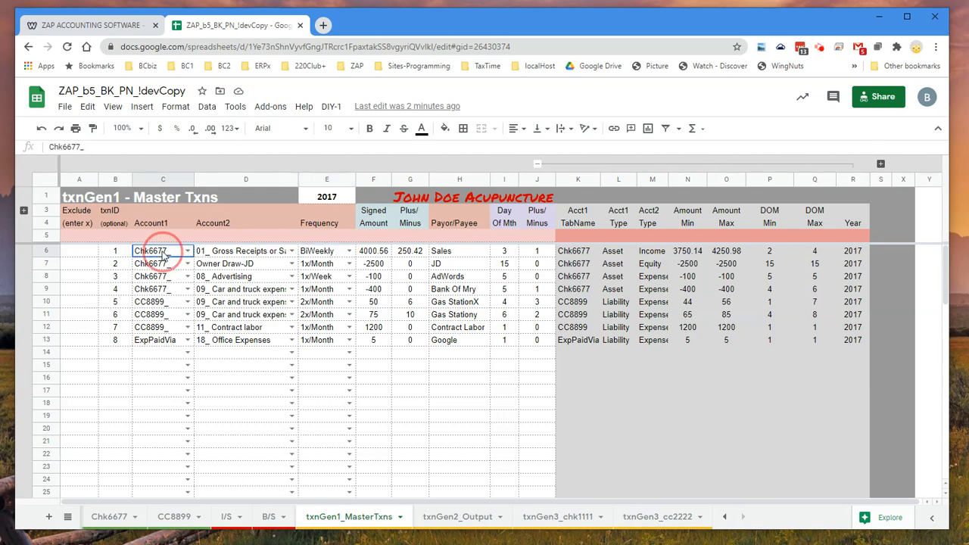
{"action": "left_click", "coordinate": [257, 256]}
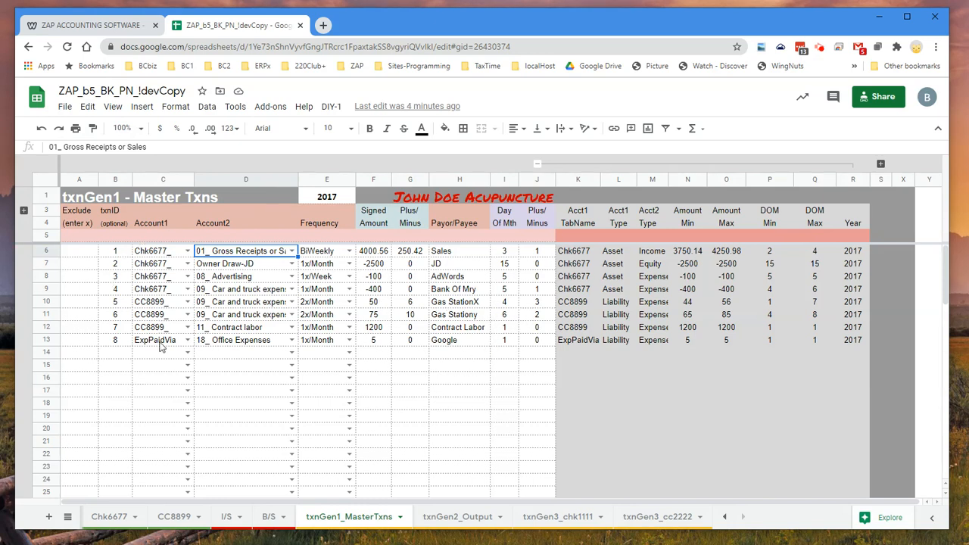
{"action": "left_click", "coordinate": [334, 198]}
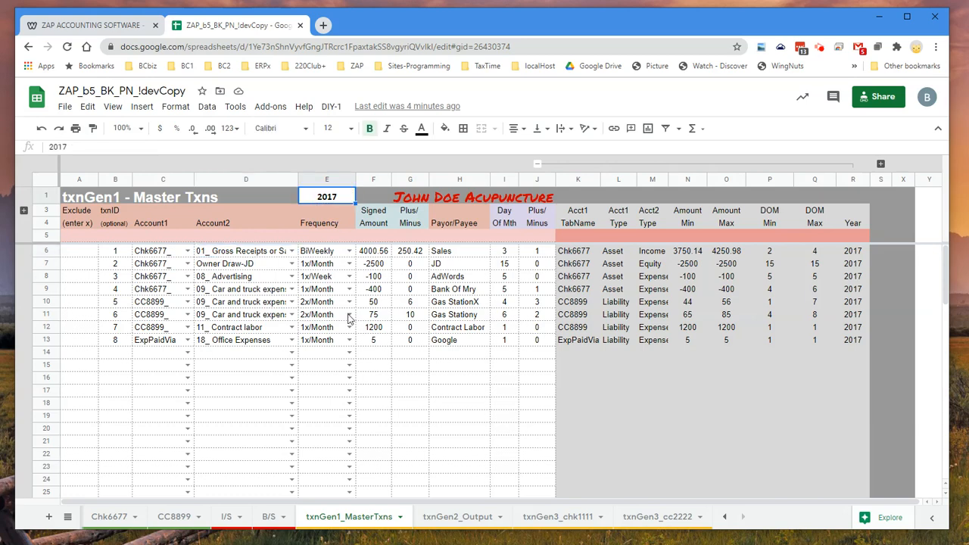
Generate the transactions on txnGen2_Output from the master list and review the resulting rows
{"action": "left_click", "coordinate": [461, 517]}
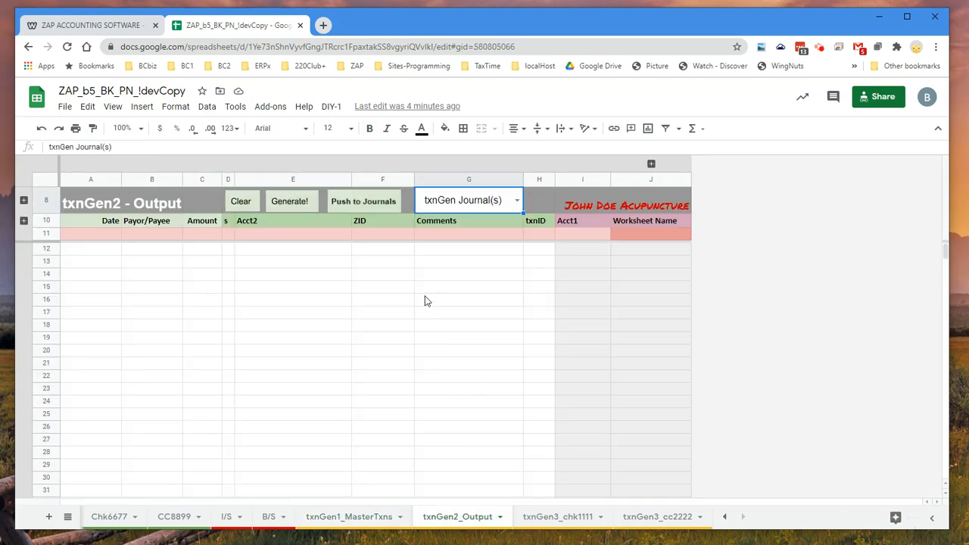
{"action": "left_click", "coordinate": [295, 201]}
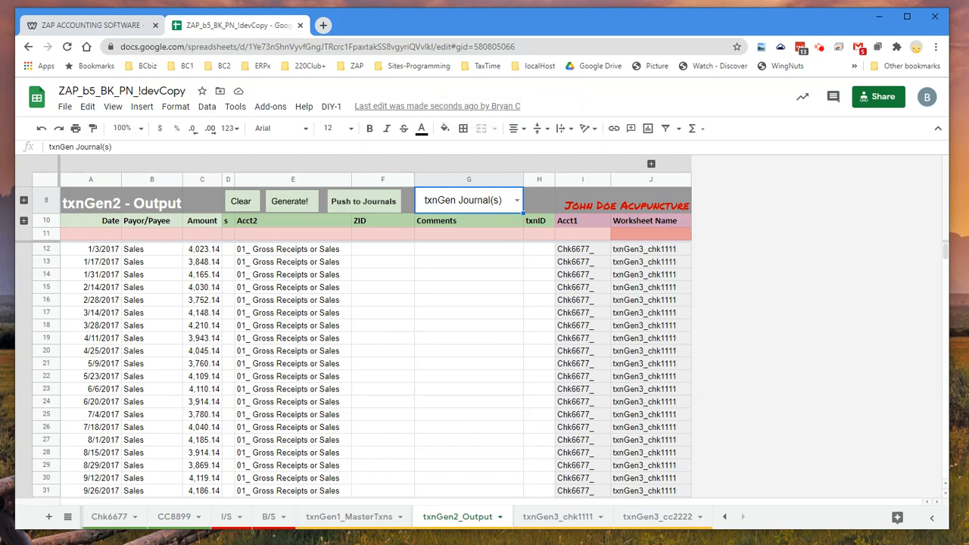
{"action": "scroll", "coordinate": [209, 301], "scroll_direction": "down", "scroll_amount": 4}
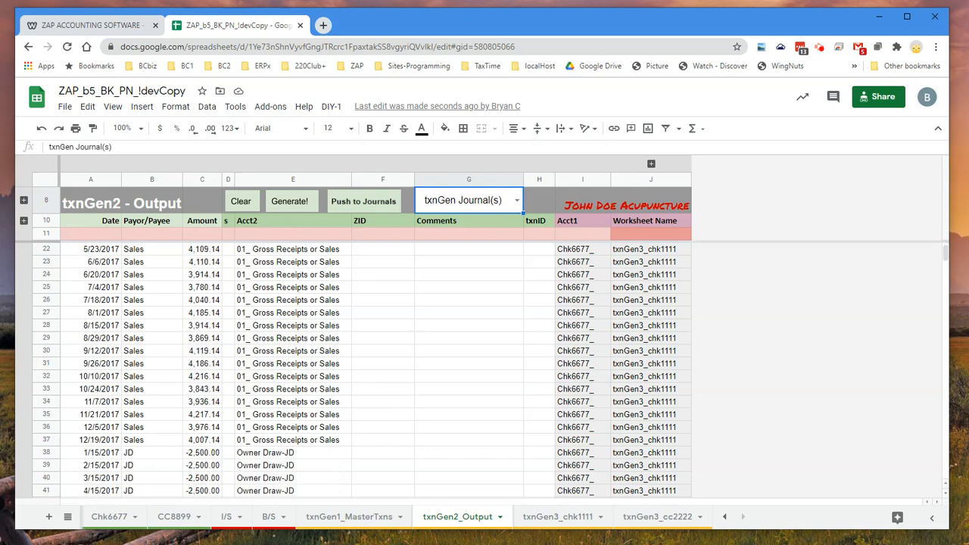
{"action": "scroll", "coordinate": [209, 371], "scroll_direction": "down", "scroll_amount": 5}
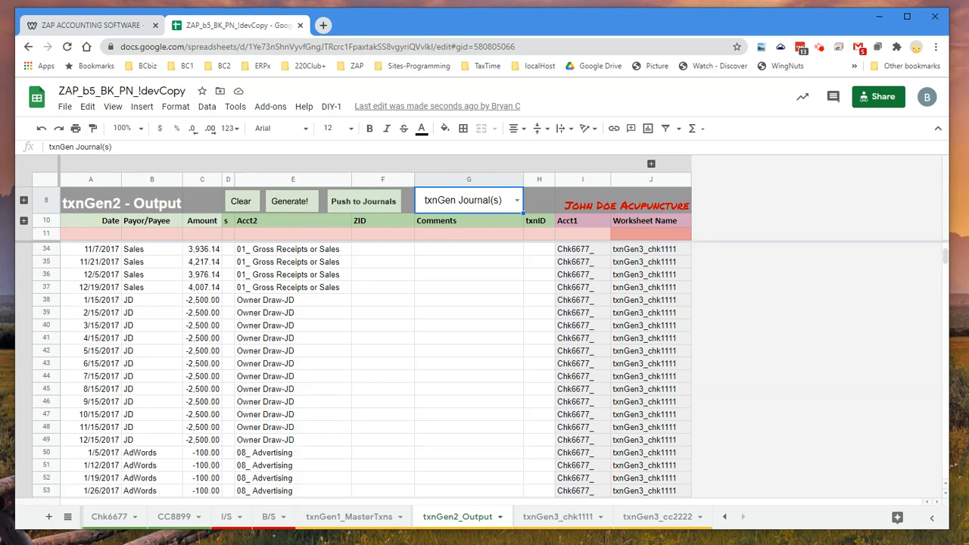
{"action": "scroll", "coordinate": [209, 371], "scroll_direction": "down", "scroll_amount": 15}
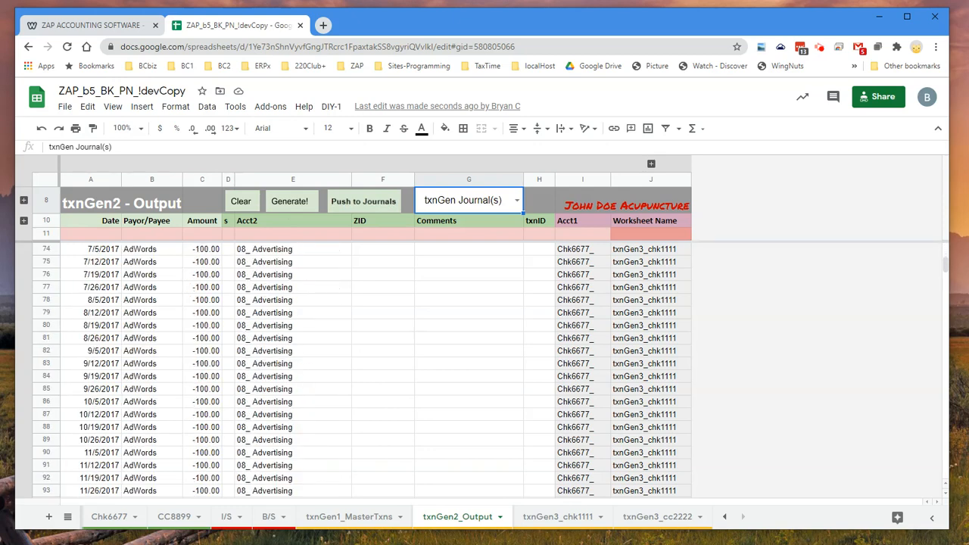
{"action": "scroll", "coordinate": [209, 371], "scroll_direction": "down", "scroll_amount": 9}
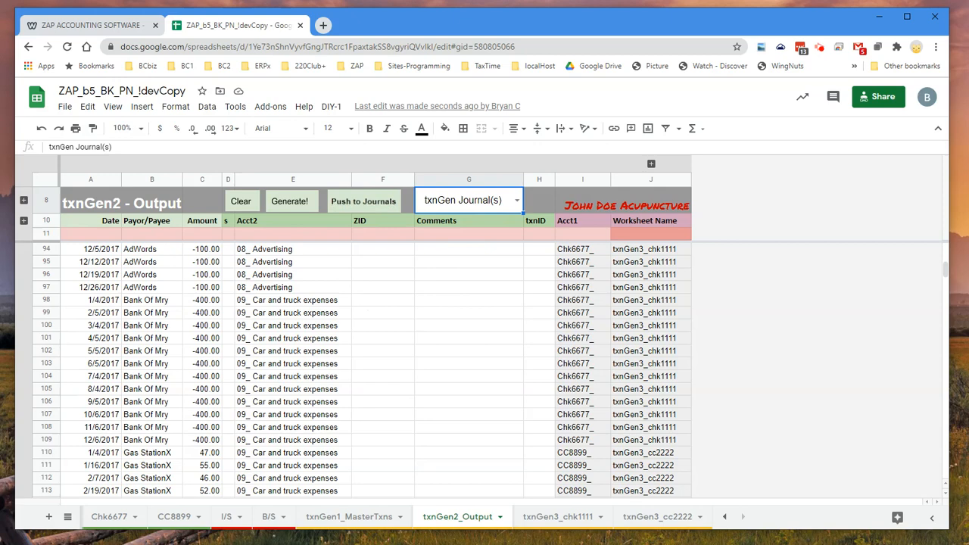
Push the generated transactions to the txnGen3_chk1111 and txnGen3_cc2222 journals, accepting the overwrite of existing data
{"action": "left_click", "coordinate": [554, 519]}
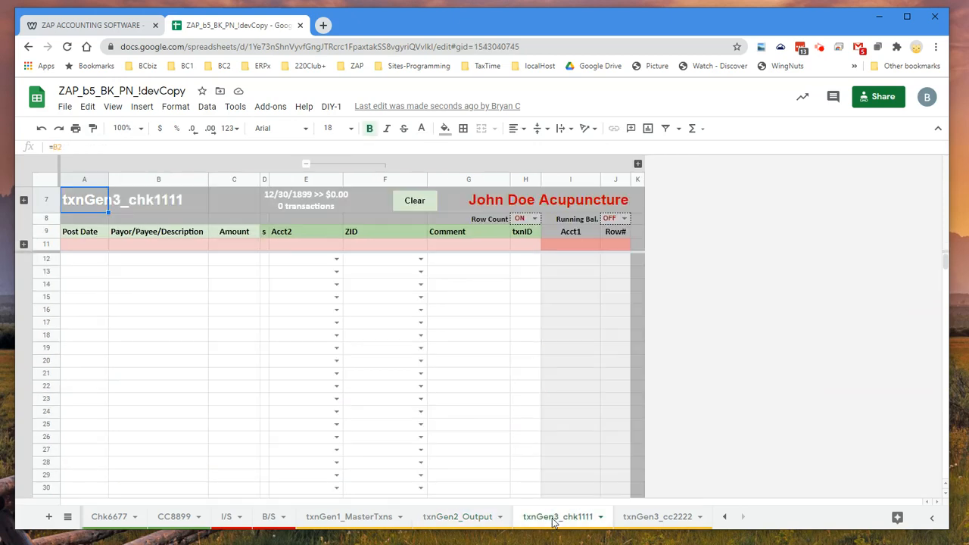
{"action": "left_click", "coordinate": [656, 519]}
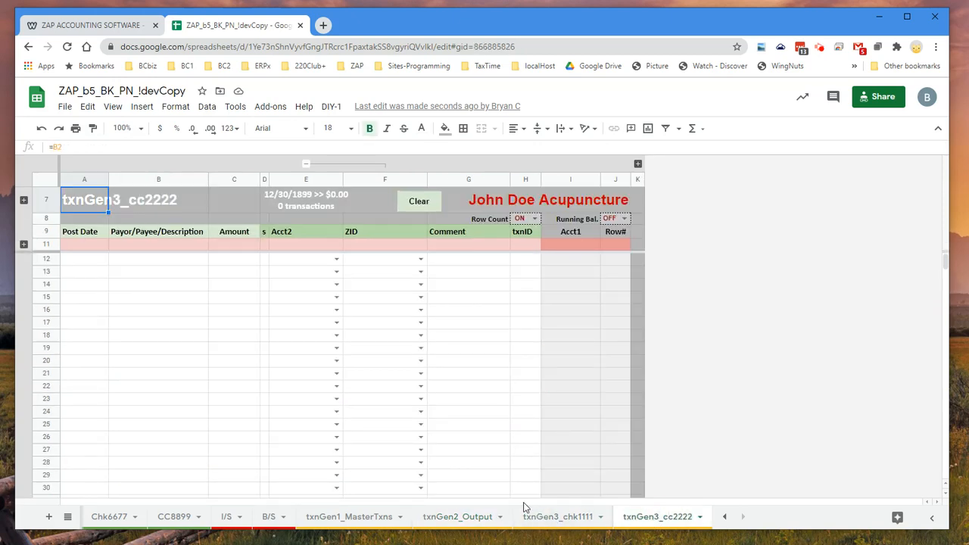
{"action": "left_click", "coordinate": [460, 520]}
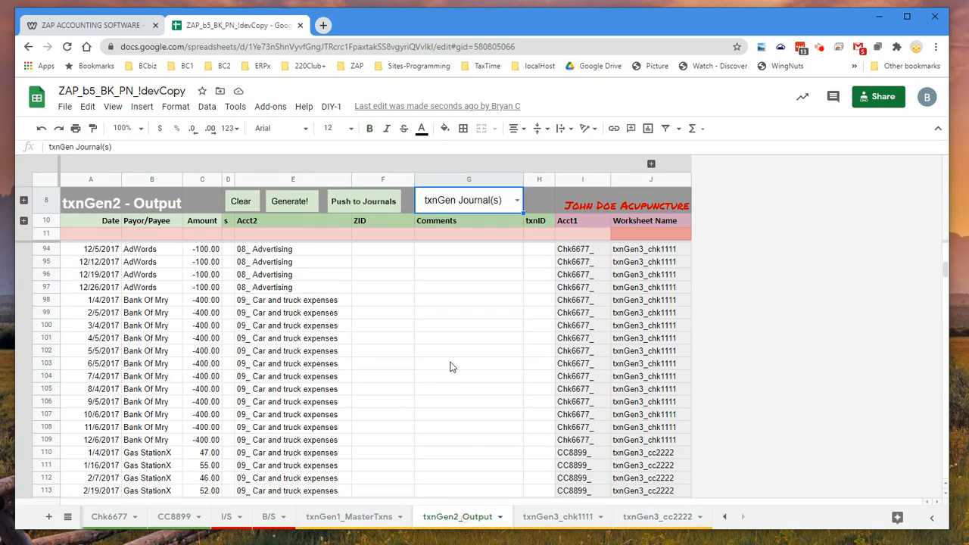
{"action": "left_click", "coordinate": [383, 210]}
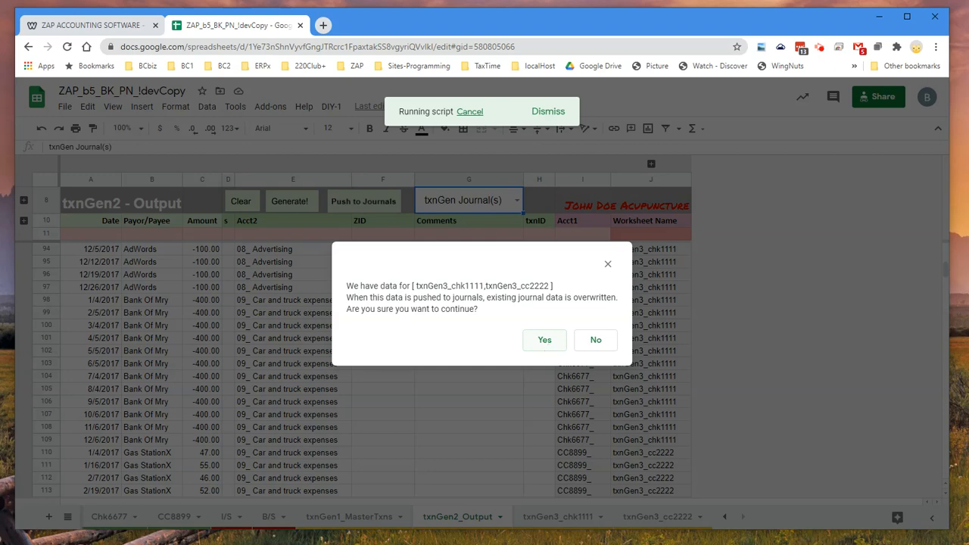
{"action": "left_click", "coordinate": [544, 341]}
{"action": "left_click", "coordinate": [653, 518]}
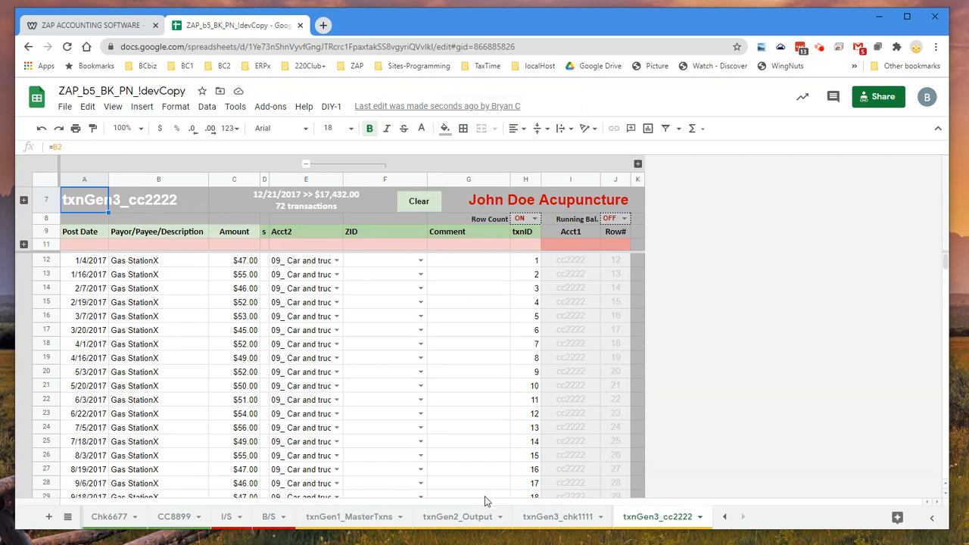
Set the journal destination on txnGen2_Output to Live Journal(s)
{"action": "left_click", "coordinate": [469, 518]}
{"action": "left_click", "coordinate": [515, 199]}
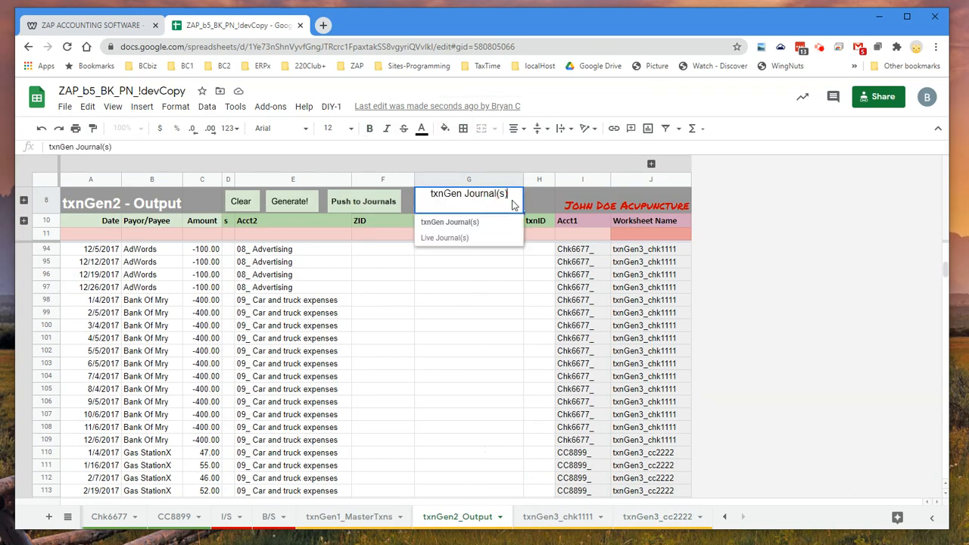
{"action": "left_click", "coordinate": [497, 239]}
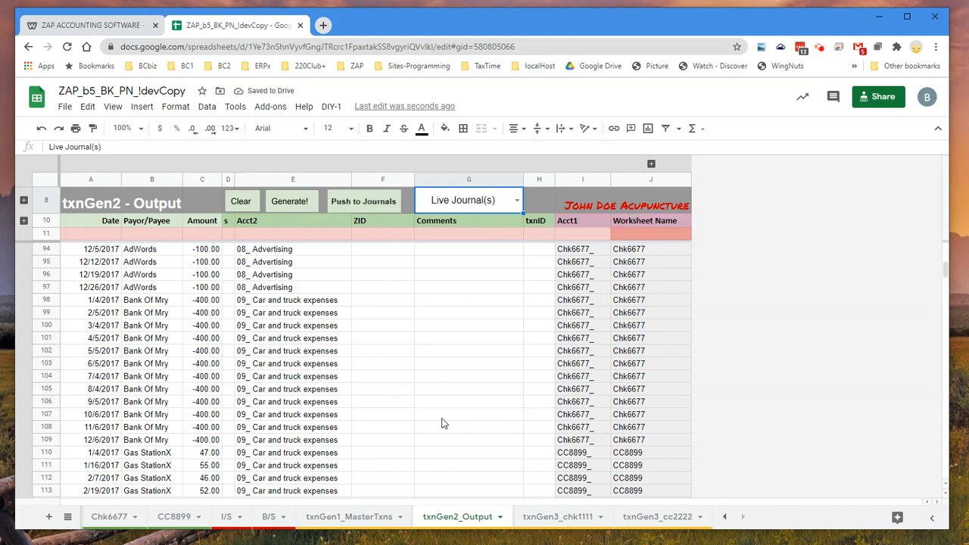
Inspect the live Chk6677 journal's existing transactions, then return to txnGen2_Output
{"action": "left_click", "coordinate": [725, 518]}
{"action": "left_click", "coordinate": [725, 518]}
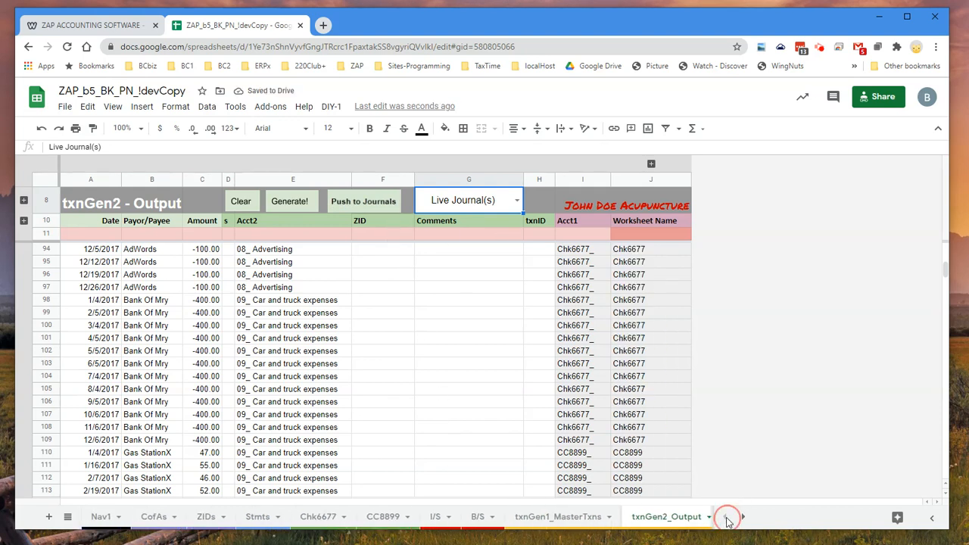
{"action": "left_click", "coordinate": [319, 517]}
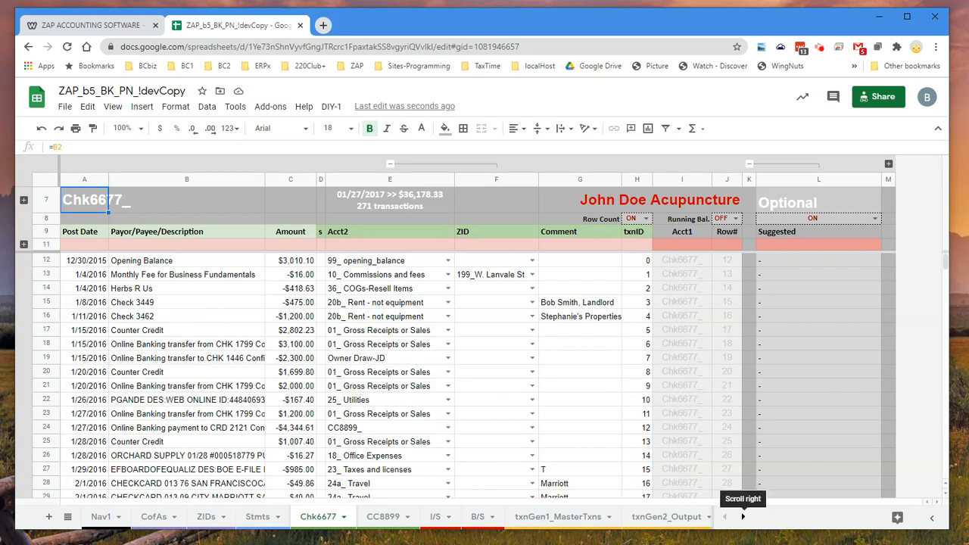
{"action": "left_click", "coordinate": [743, 515]}
{"action": "left_click", "coordinate": [743, 516]}
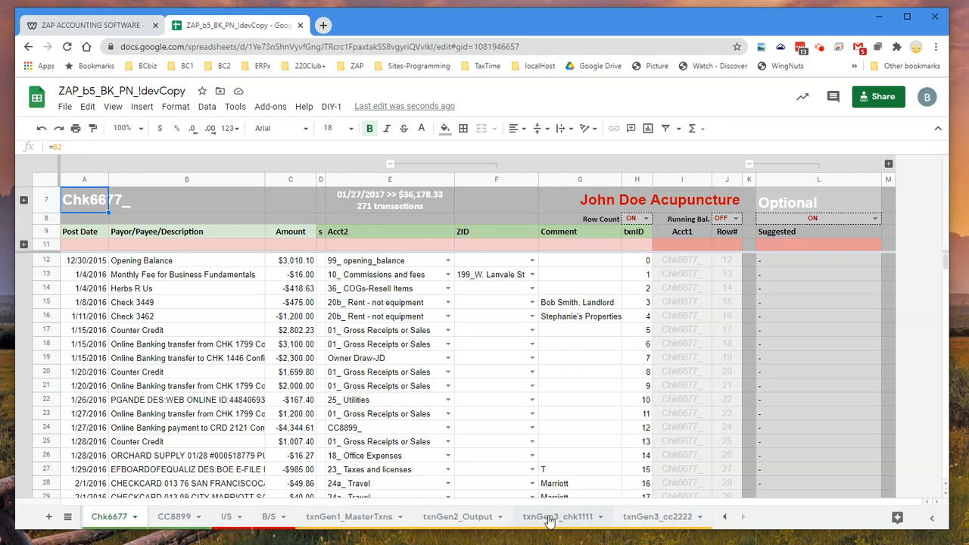
{"action": "left_click", "coordinate": [482, 518]}
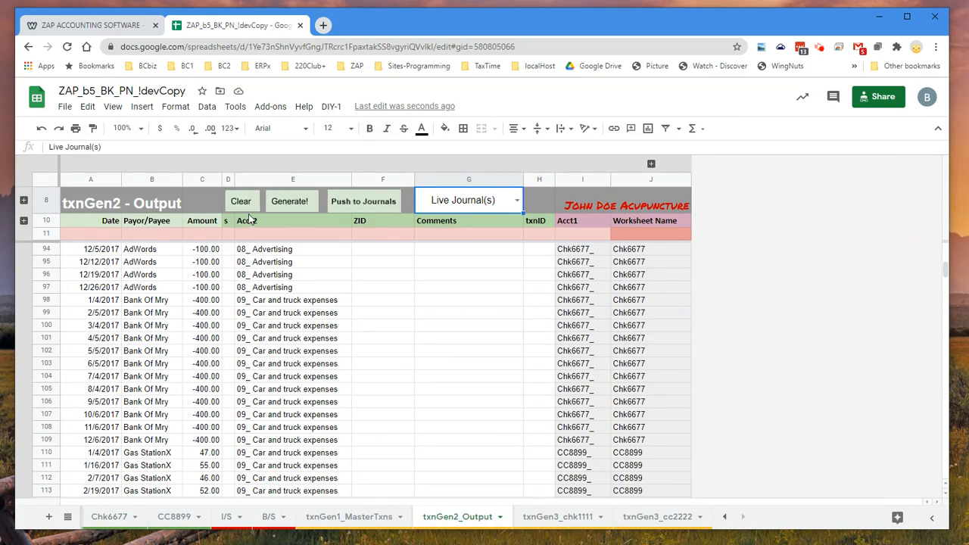
Clear all transactions from the txnGen3_chk1111 and txnGen3_cc2222 journals
{"action": "left_click", "coordinate": [577, 518]}
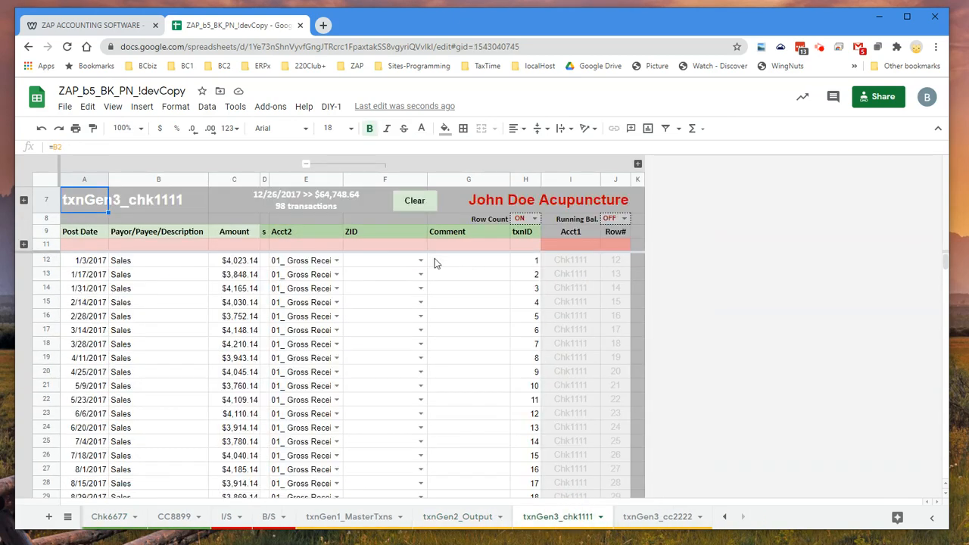
{"action": "left_click", "coordinate": [413, 204]}
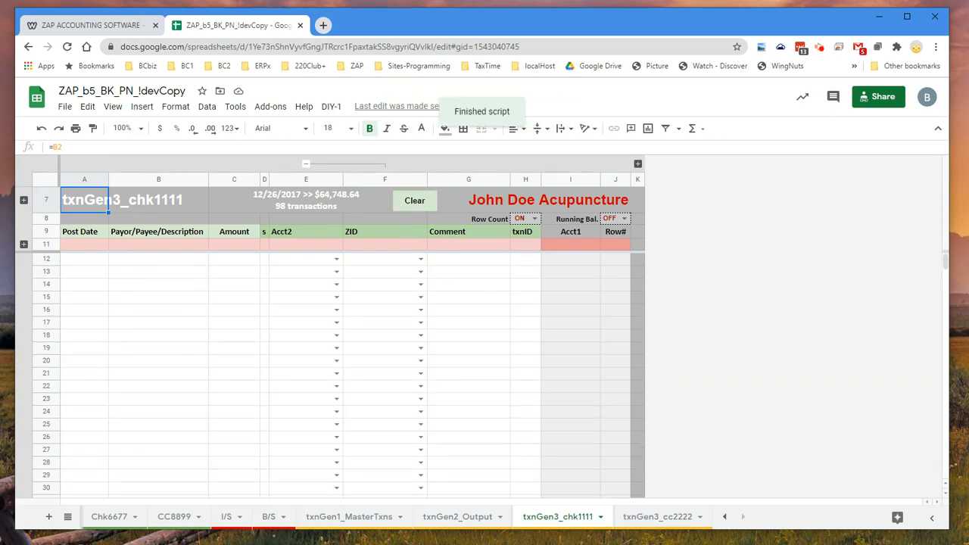
{"action": "left_click", "coordinate": [664, 517]}
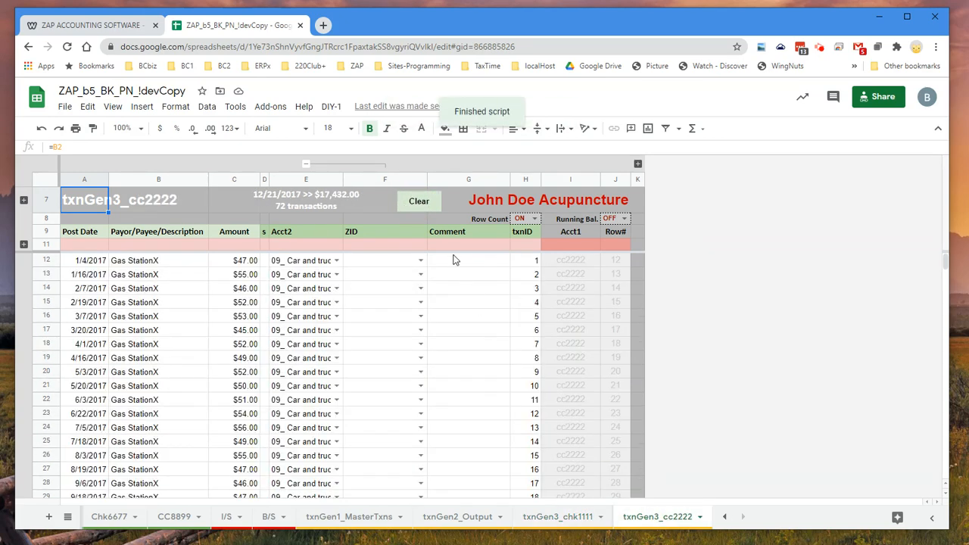
{"action": "left_click", "coordinate": [424, 206]}
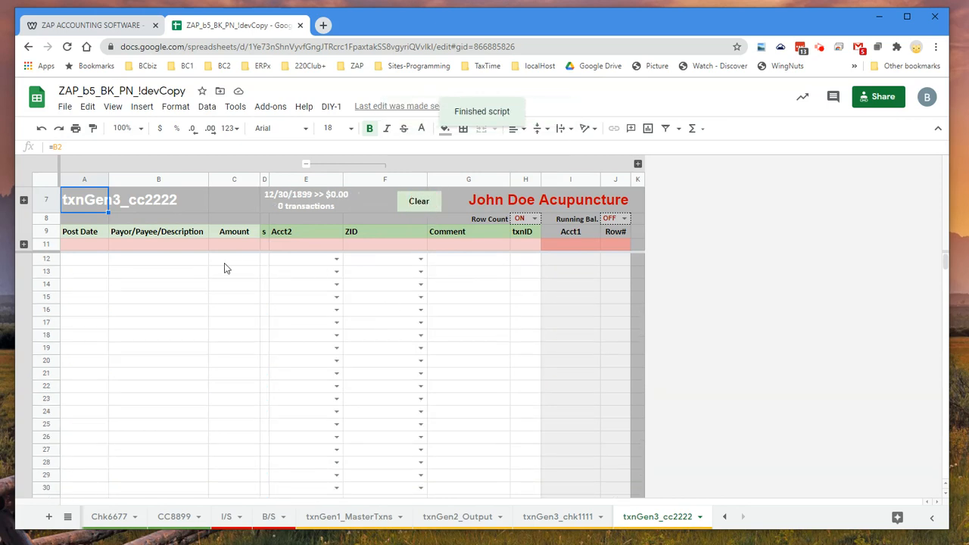
Clear all generated transactions from the txnGen2_Output sheet
{"action": "left_click", "coordinate": [470, 518]}
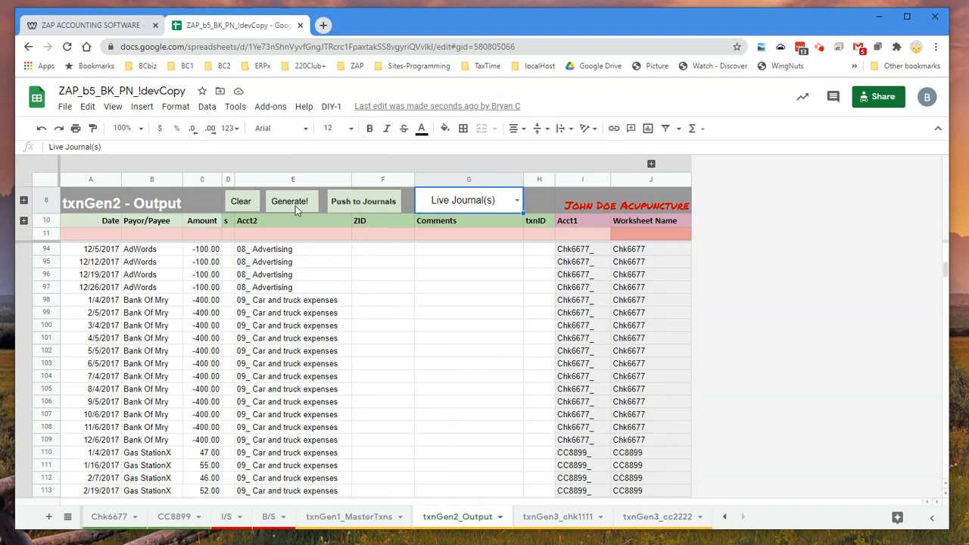
{"action": "left_click", "coordinate": [243, 203]}
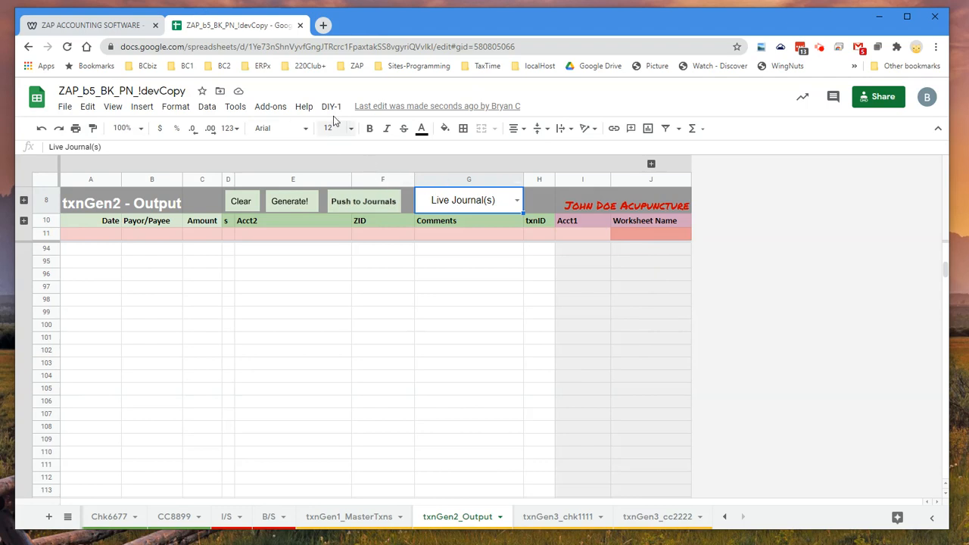
Open the spreadsheet's bound script project and permanently decline the offer to try the new Apps Script editor
{"action": "left_click", "coordinate": [236, 108]}
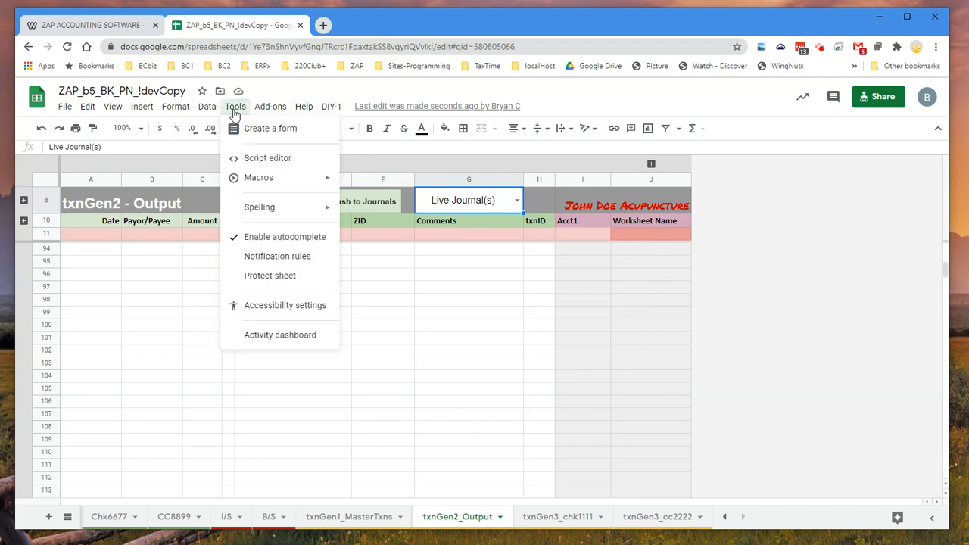
{"action": "left_click", "coordinate": [249, 165]}
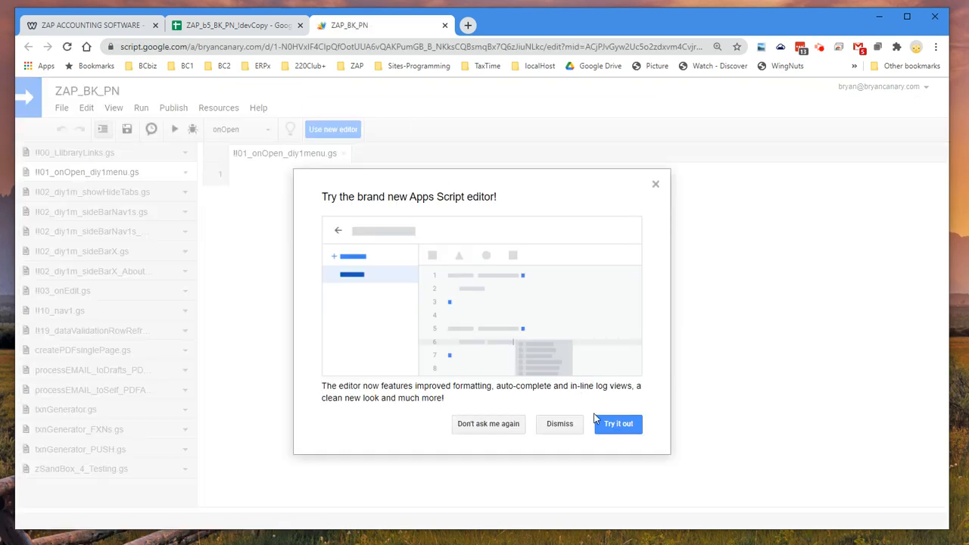
{"action": "left_click", "coordinate": [493, 423]}
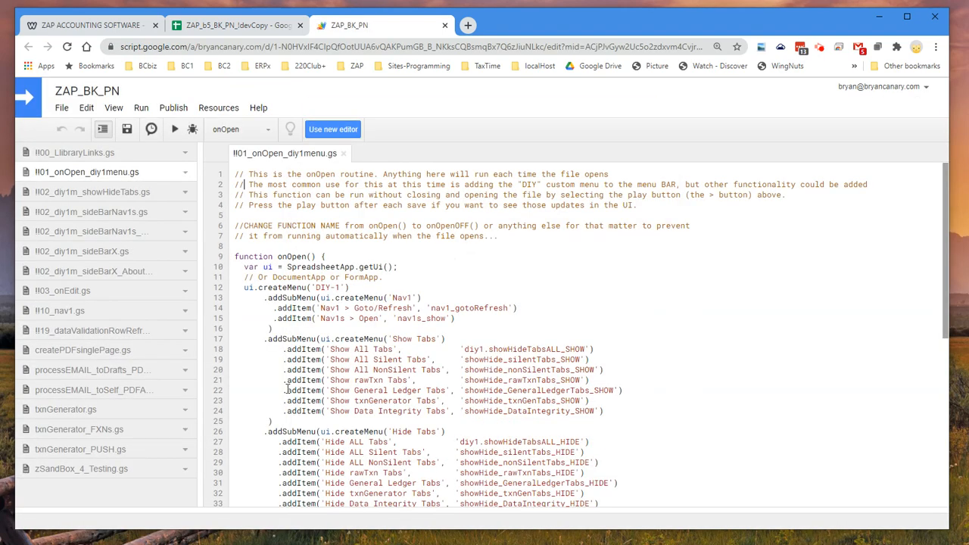
Open txnGenerator.gs, txnGenerator_FXNs.gs and txnGenerator_PUSH.gs, and look through the code that pushes transactions to the journals
{"action": "left_click", "coordinate": [101, 410]}
{"action": "left_click", "coordinate": [105, 429]}
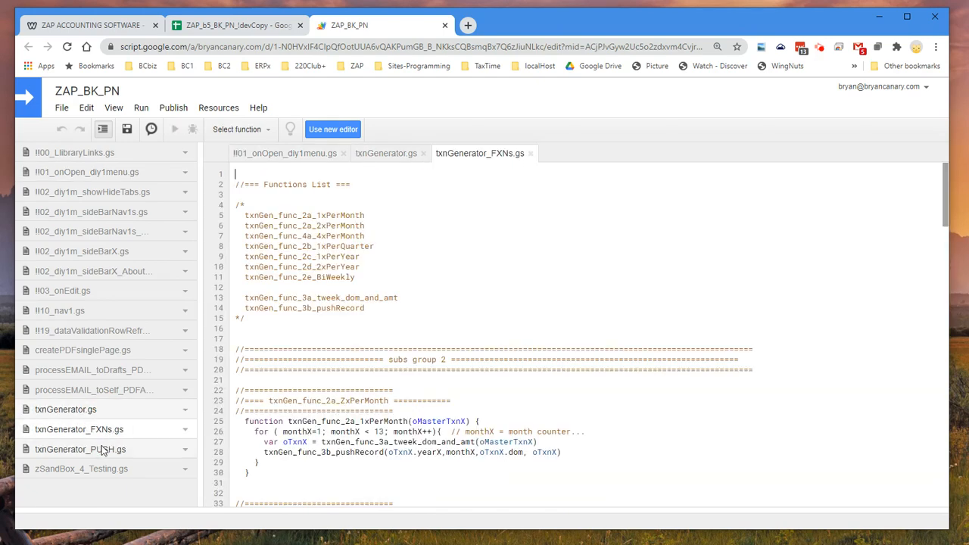
{"action": "left_click", "coordinate": [103, 450]}
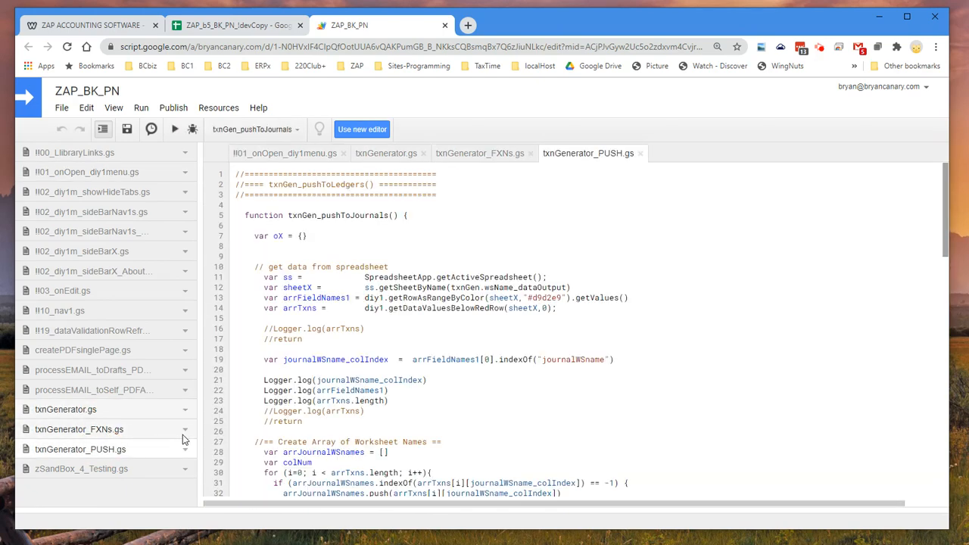
{"action": "scroll", "coordinate": [576, 333], "scroll_direction": "down", "scroll_amount": 10}
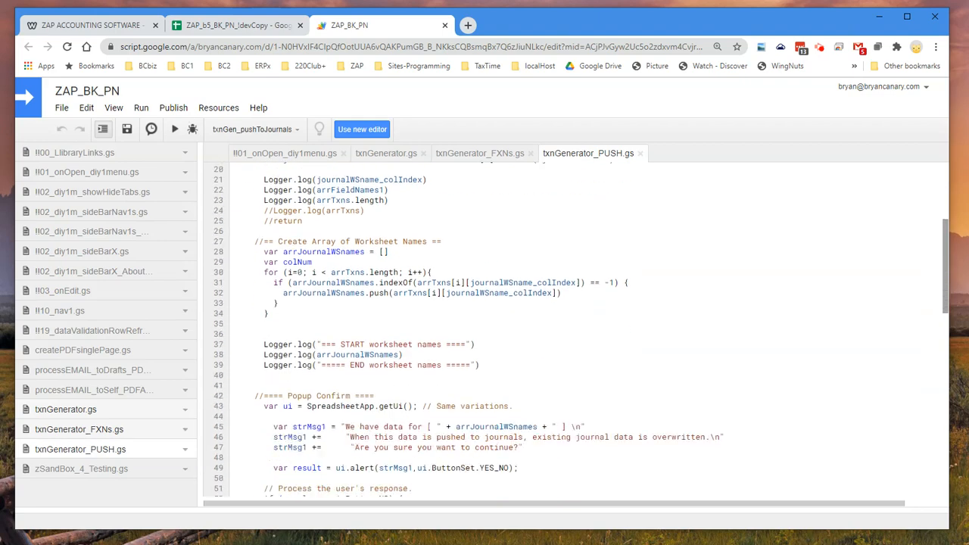
{"action": "scroll", "coordinate": [575, 333], "scroll_direction": "down", "scroll_amount": 3}
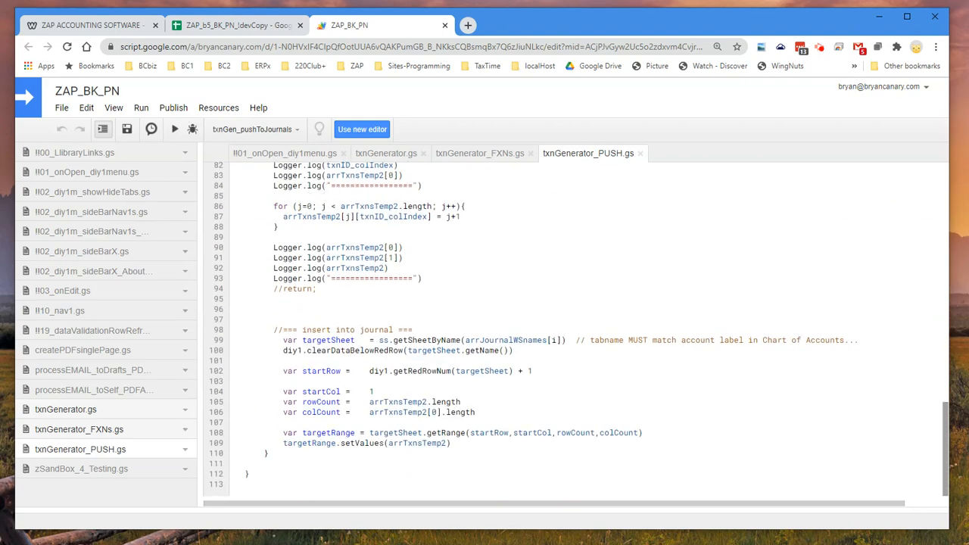
{"action": "scroll", "coordinate": [575, 333], "scroll_direction": "up", "scroll_amount": 14}
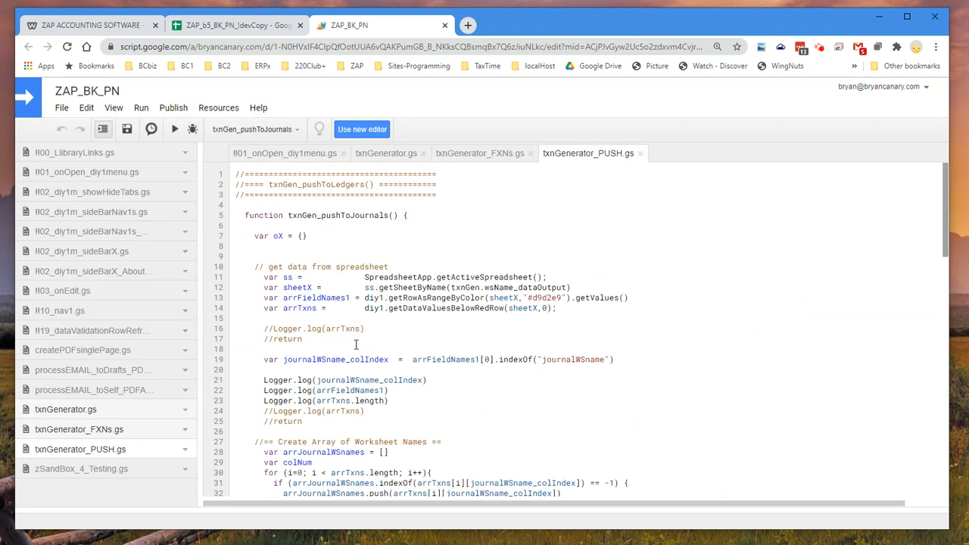
Return to the spreadsheet, check txnGen2_Output up to its first data row, and show the txnGen1_MasterTxns sheet
{"action": "left_click", "coordinate": [254, 27]}
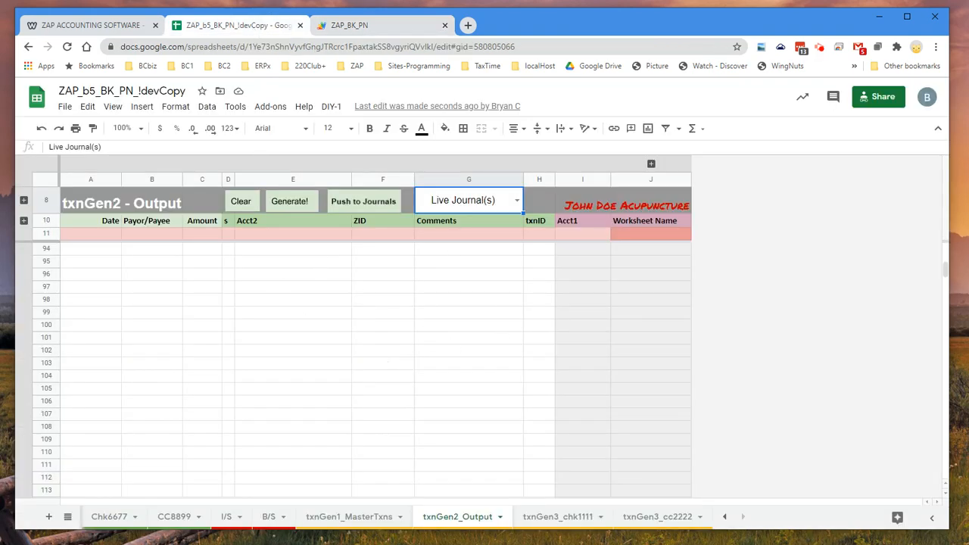
{"action": "left_click", "coordinate": [459, 318]}
{"action": "scroll", "coordinate": [458, 318], "scroll_direction": "up", "scroll_amount": 2}
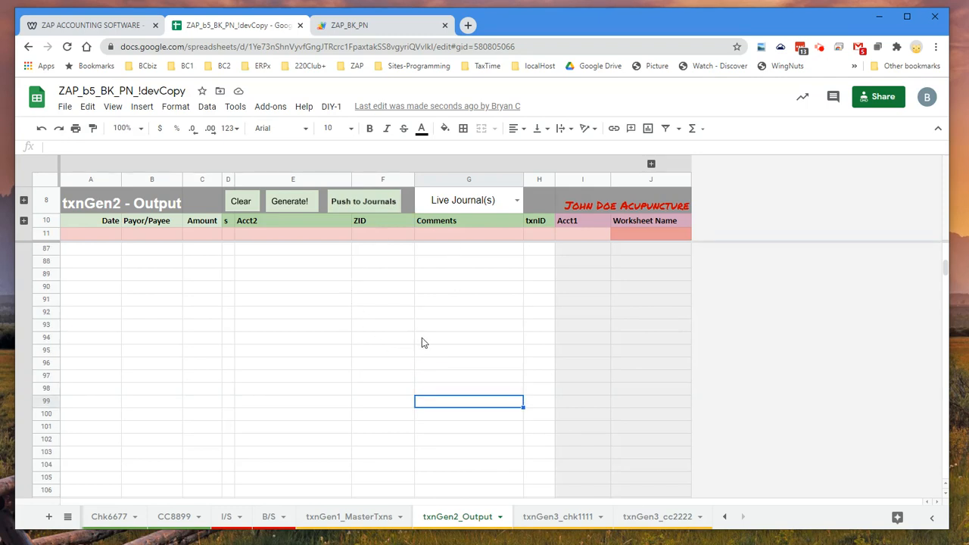
{"action": "scroll", "coordinate": [401, 307], "scroll_direction": "up", "scroll_amount": 7}
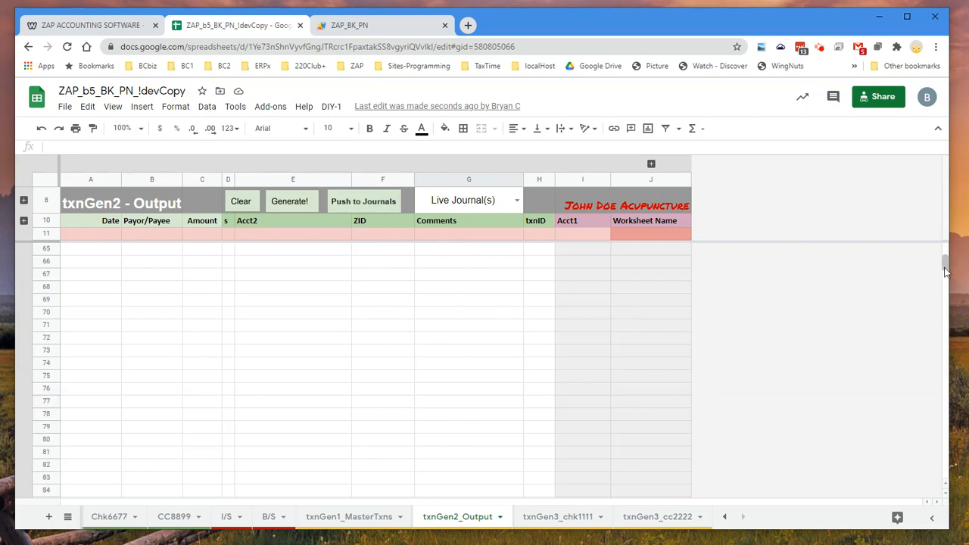
{"action": "left_click_drag", "start_coordinate": [945, 263], "coordinate": [945, 251]}
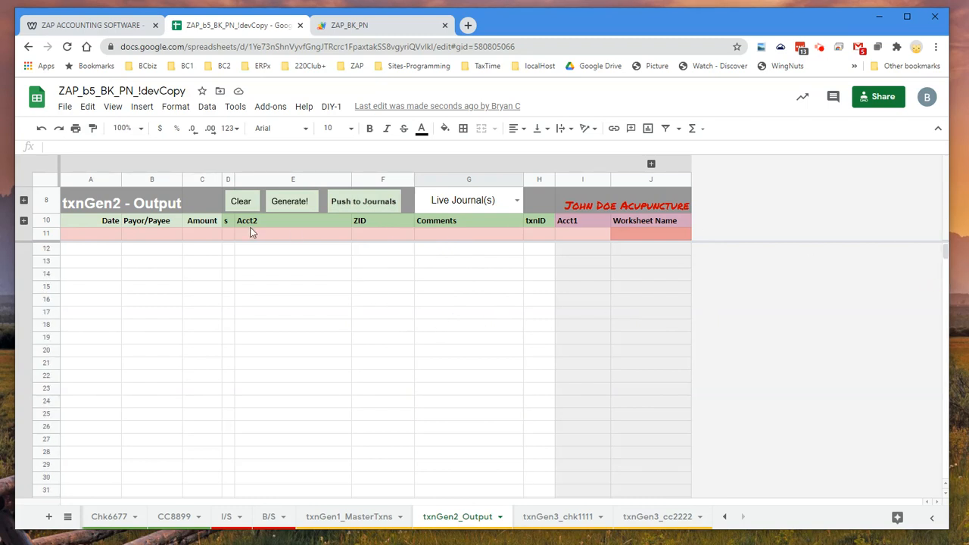
{"action": "left_click", "coordinate": [364, 521]}
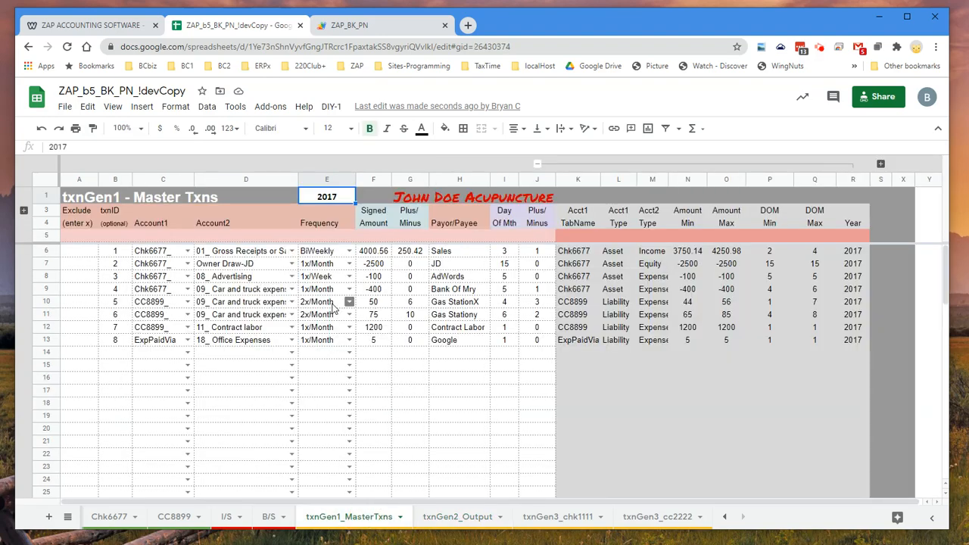